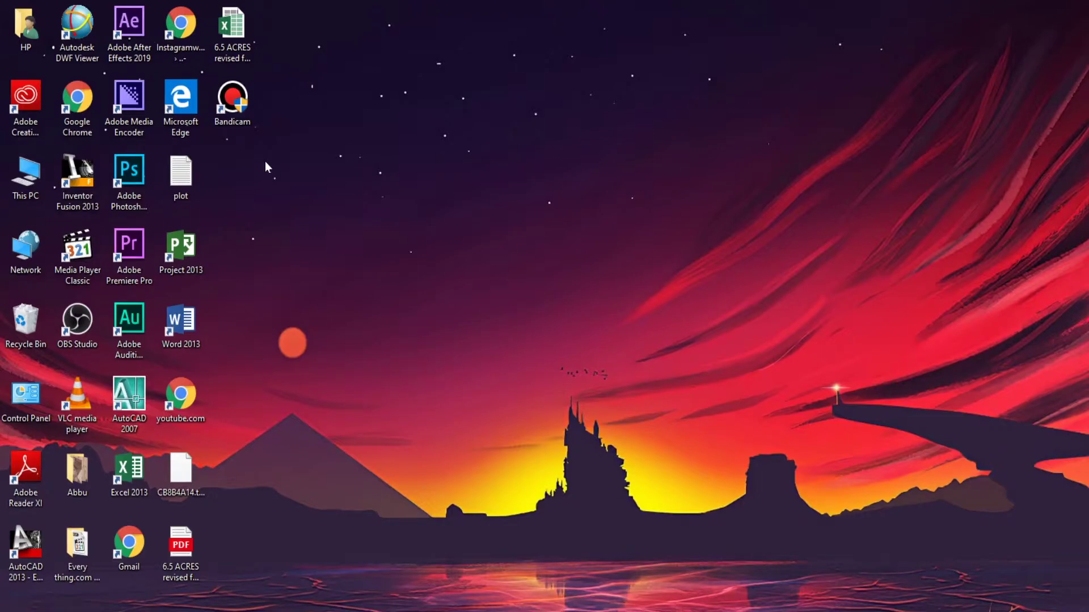
Delete the Bandicam shortcut from the desktop
click(231, 100)
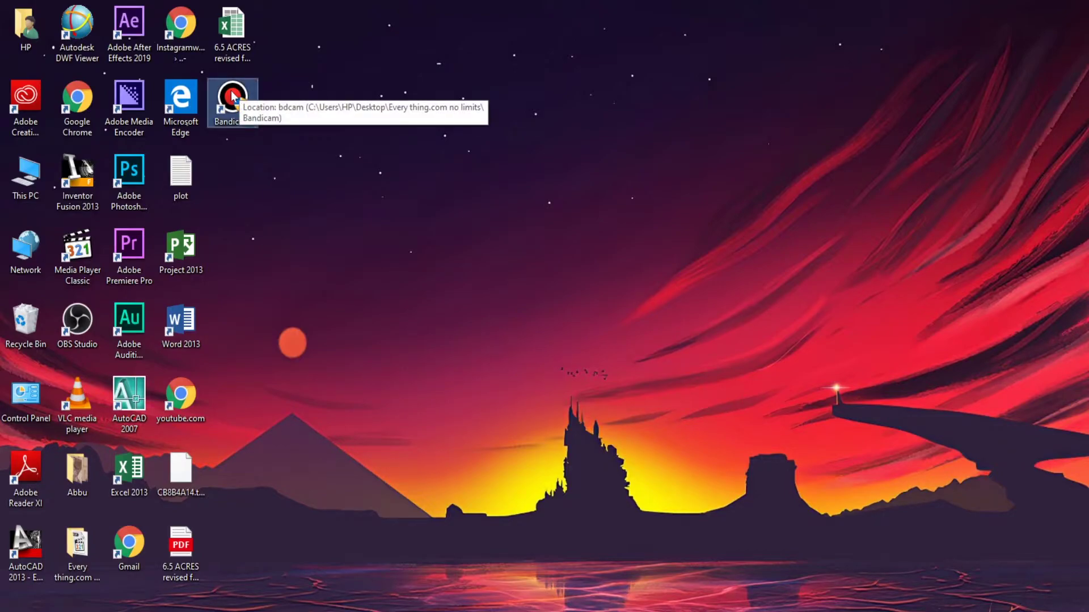
key(Delete)
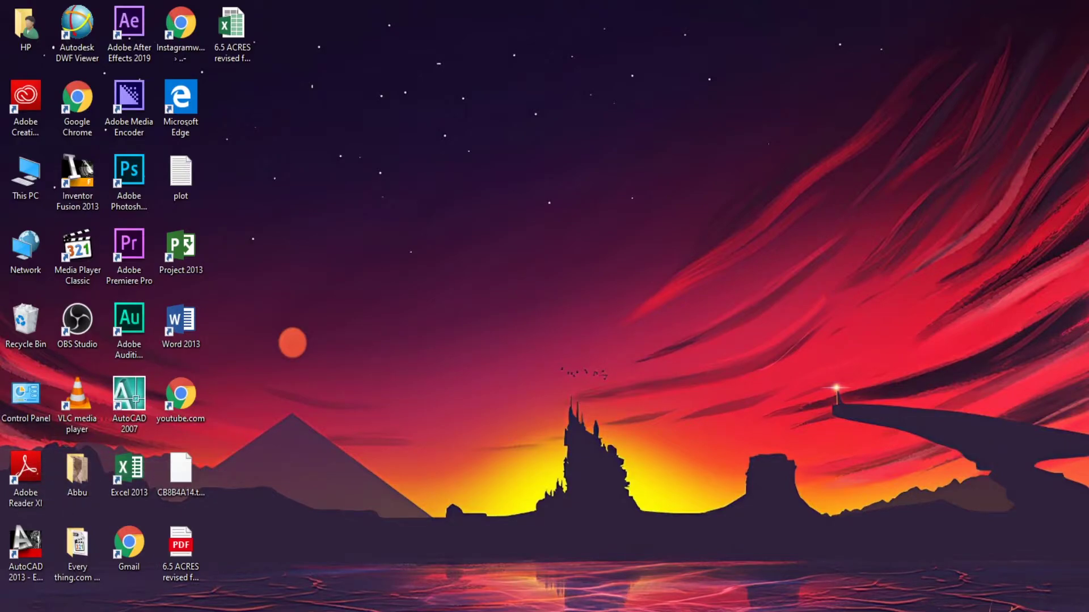
Find Control Panel through Windows search and open its list of programs that can be uninstalled
click(254, 610)
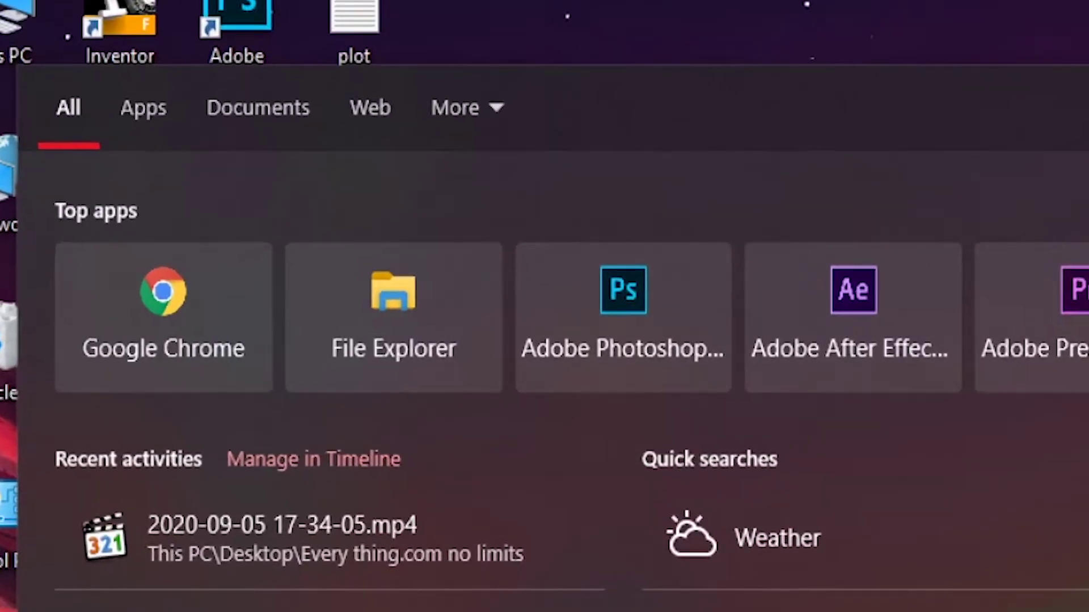
text(co)
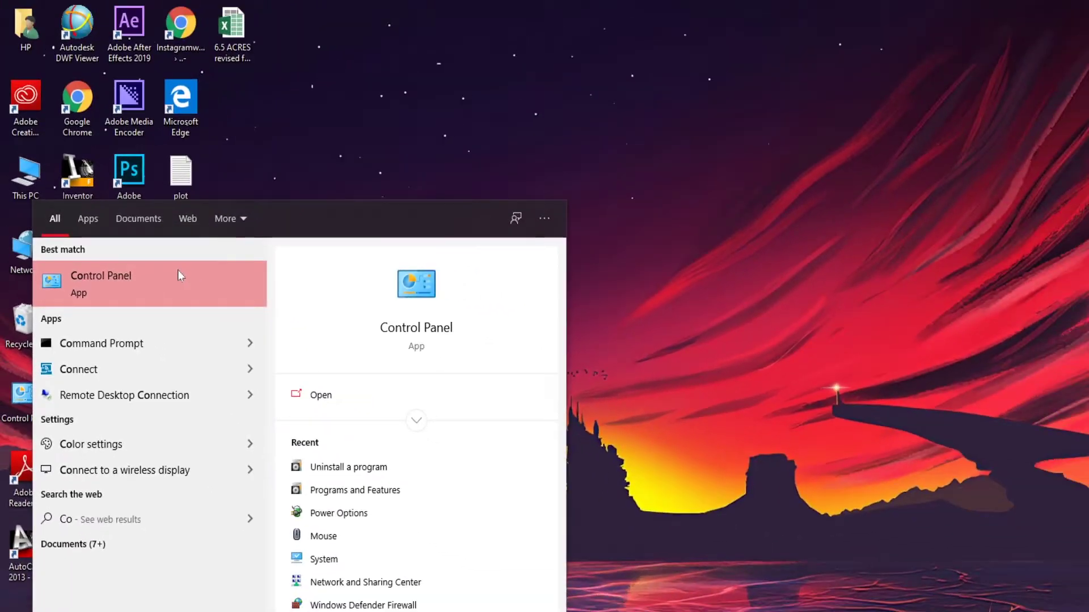
click(179, 275)
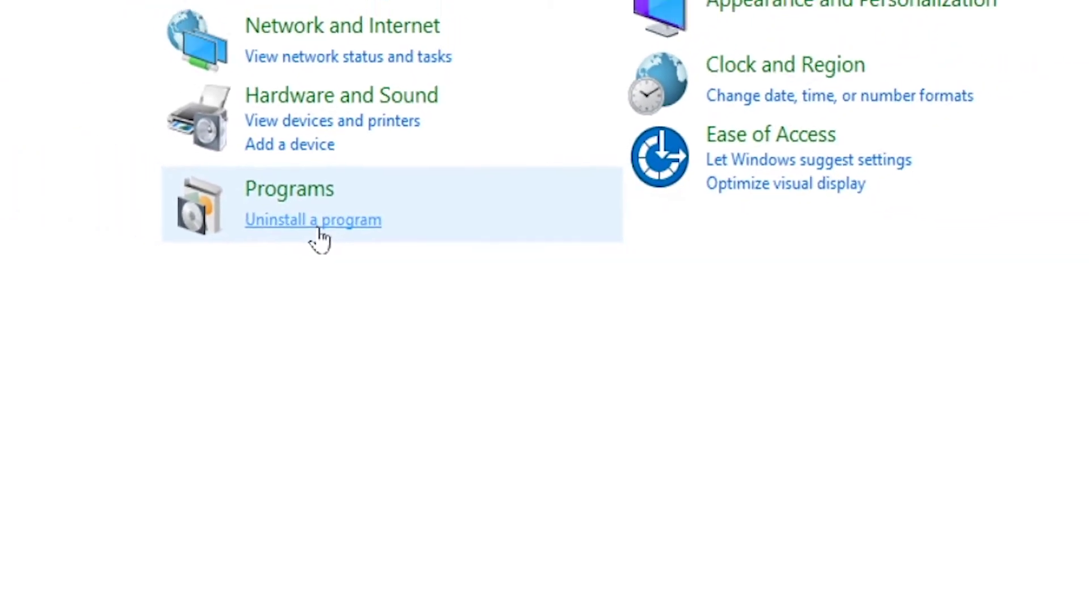
click(319, 228)
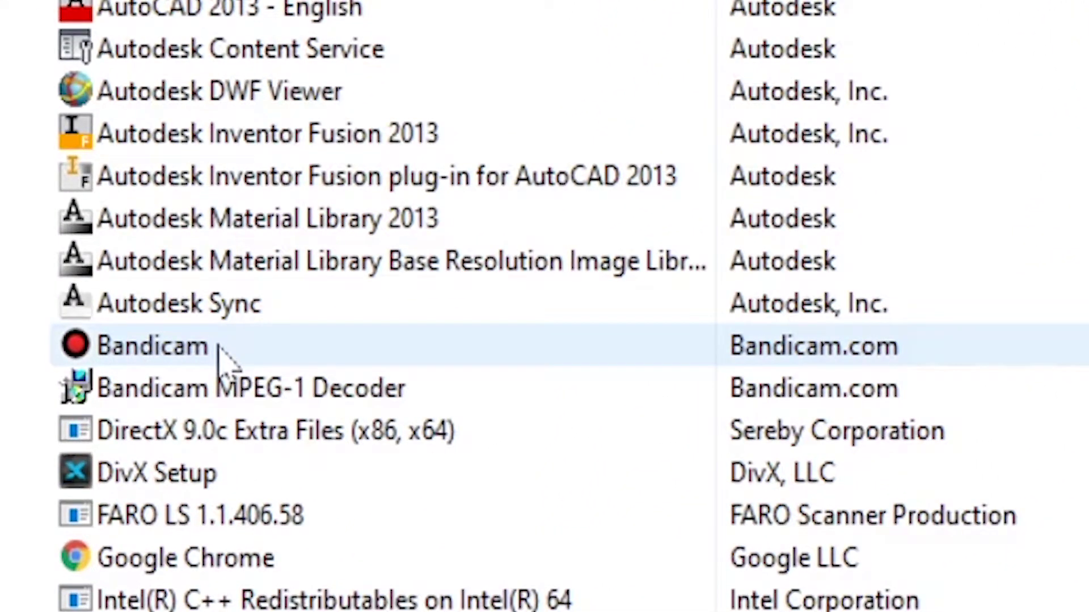
Uninstall Bandicam including its remaining folder files, and close the uninstall web page and the programs list
right_click(220, 357)
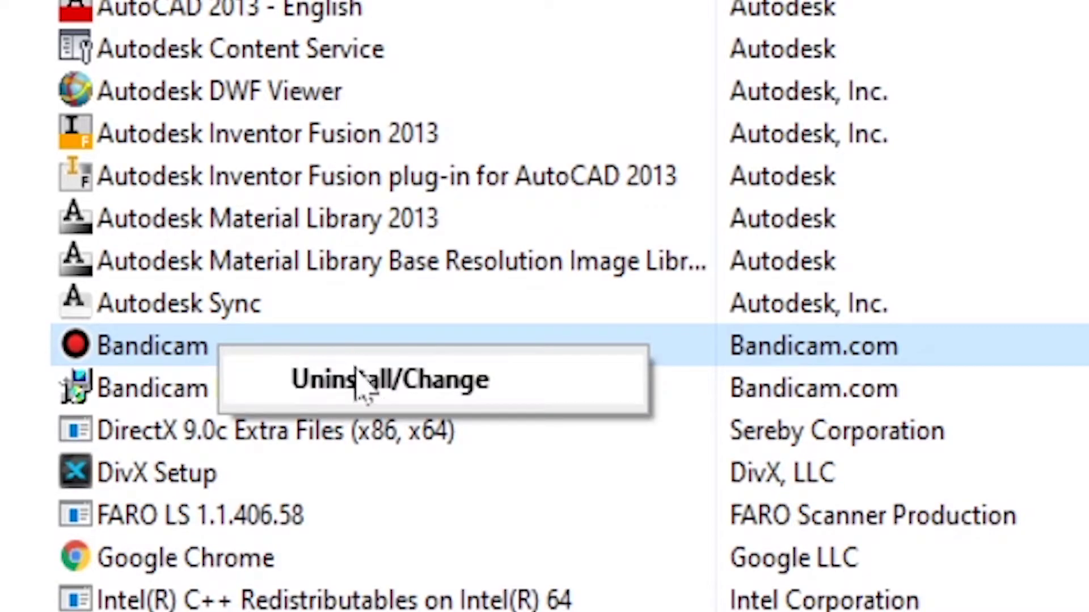
click(365, 397)
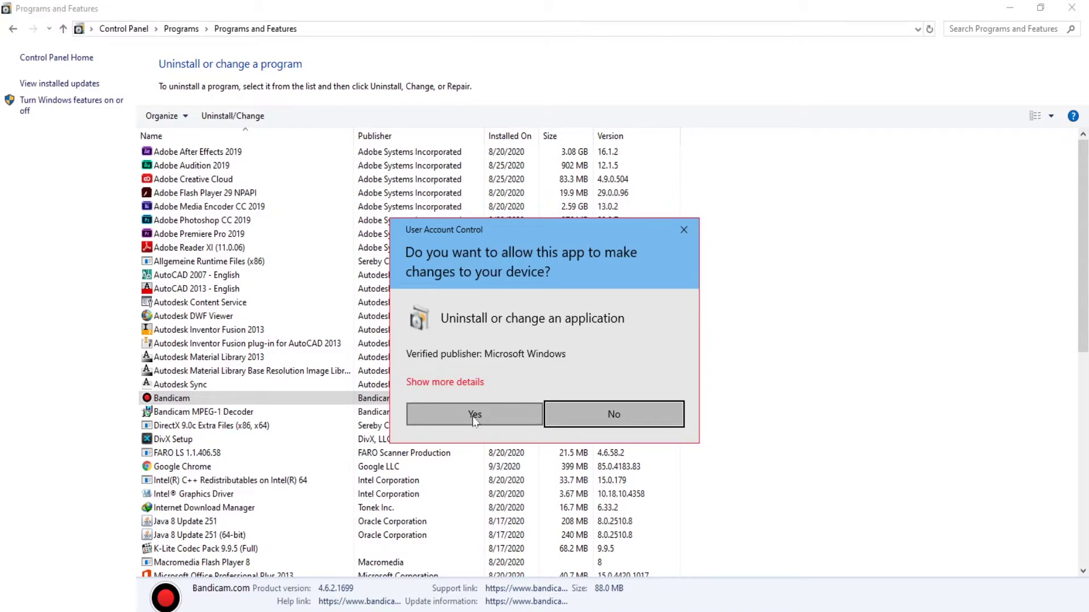
click(474, 418)
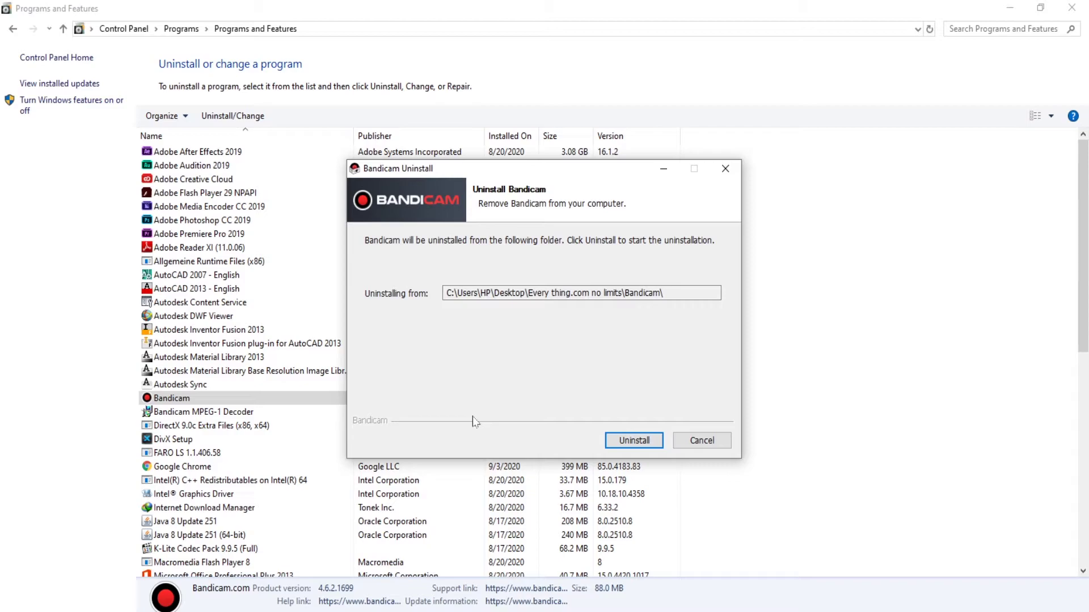
click(633, 442)
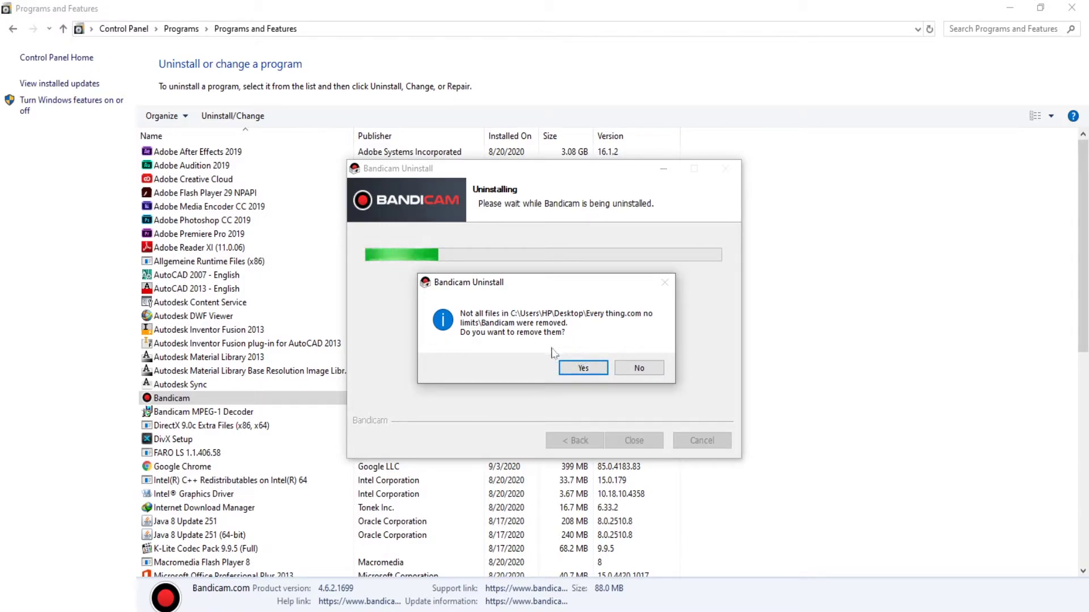
click(578, 370)
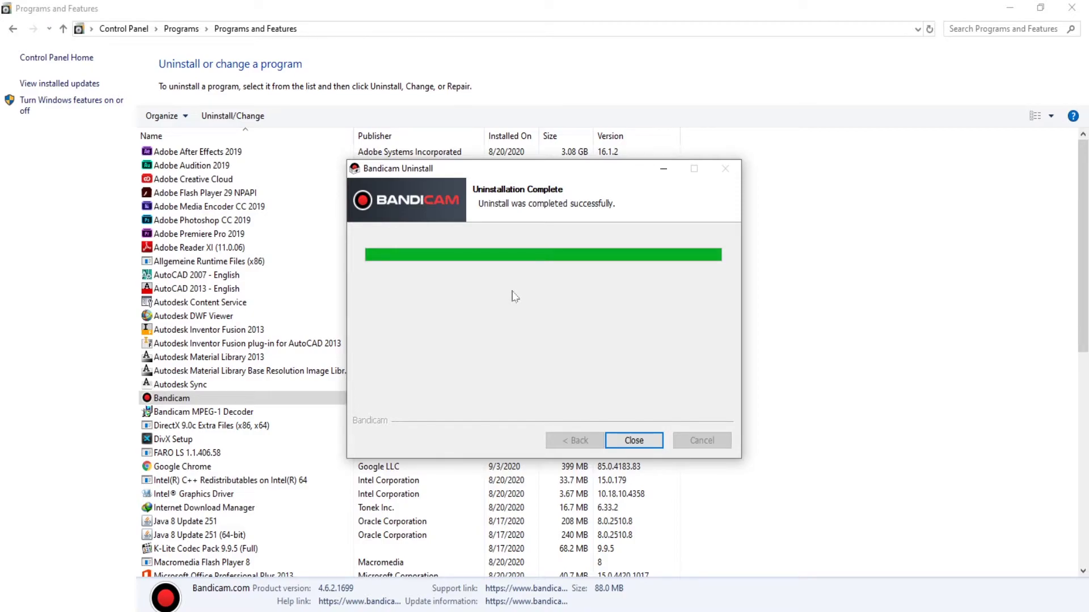
click(634, 441)
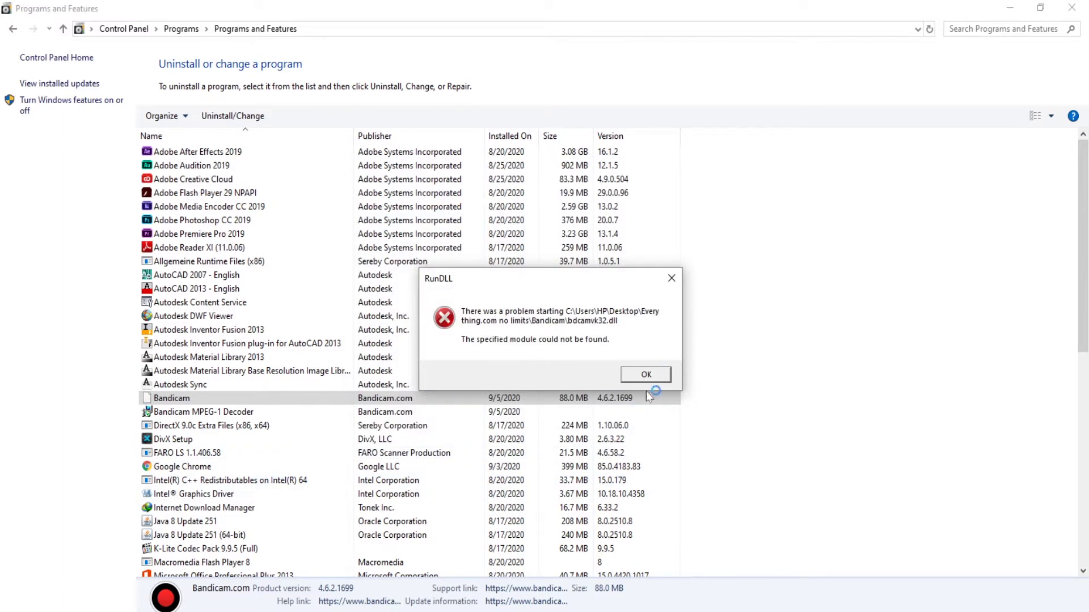
click(646, 374)
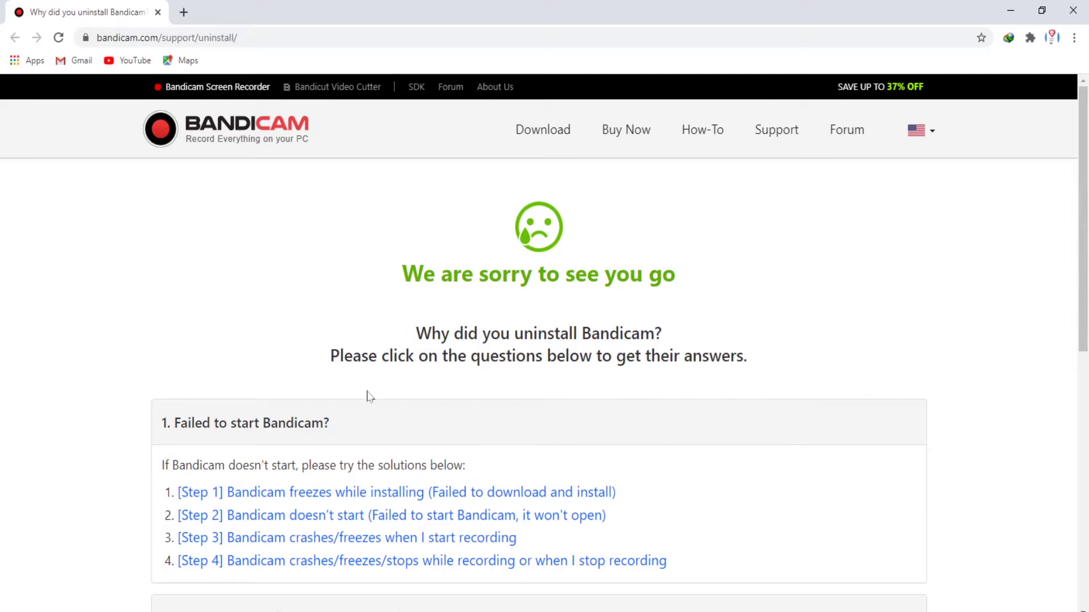
click(1076, 8)
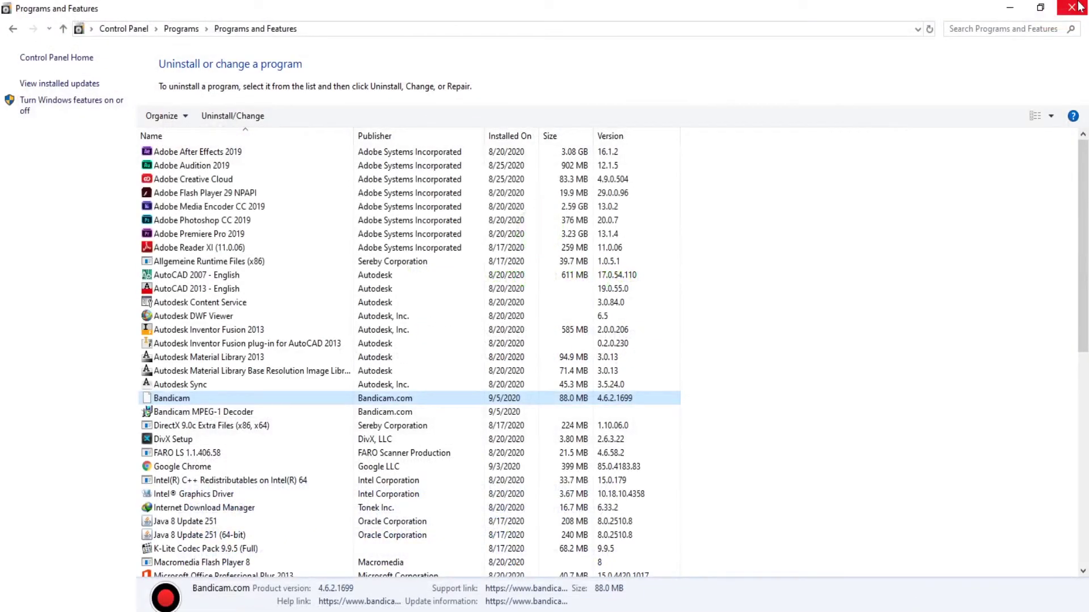
click(1076, 8)
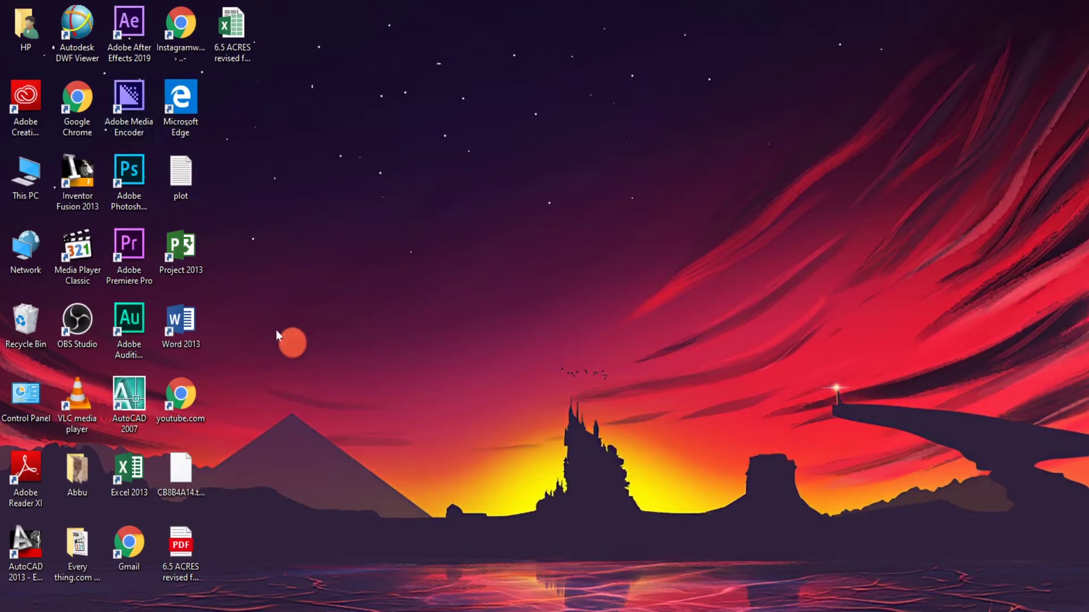
double_click(24, 312)
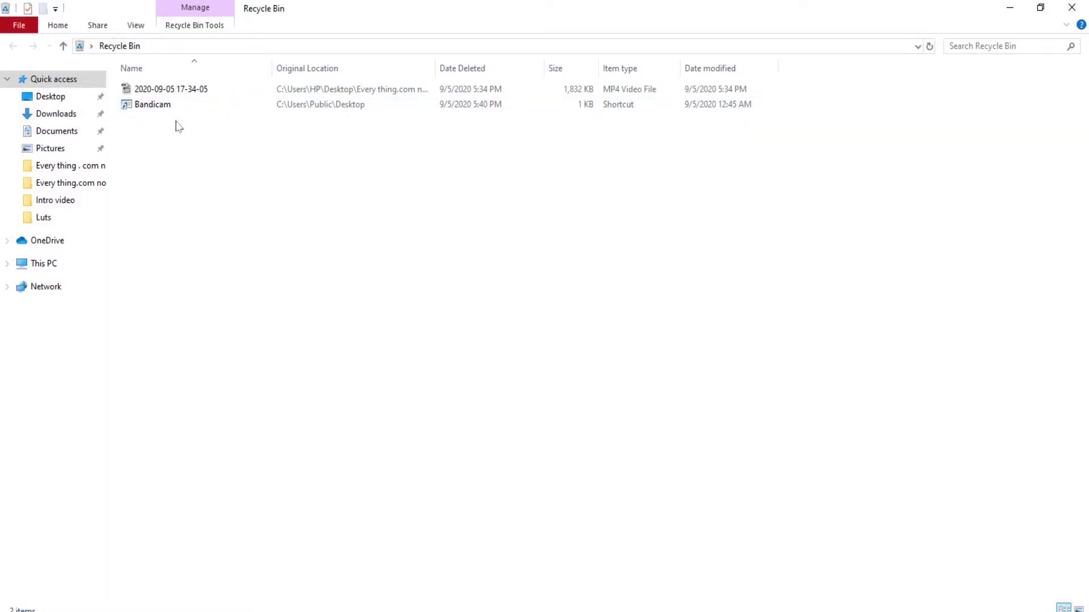
drag(154, 137, 229, 97)
key(Delete)
key(Return)
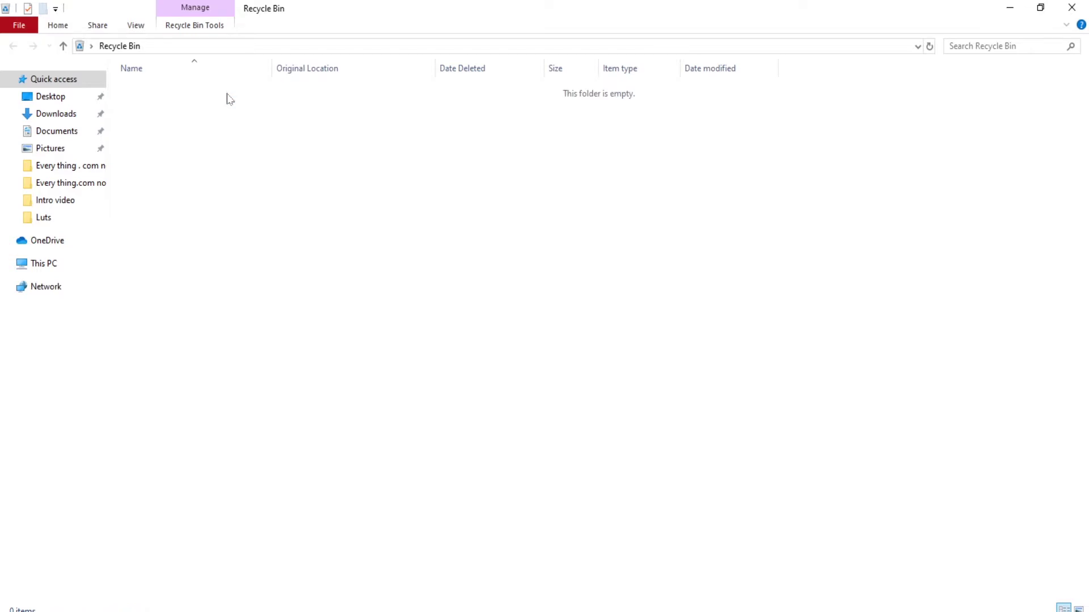
Delete the bdcamsetup installer from the Programs folder inside Downloads
click(68, 114)
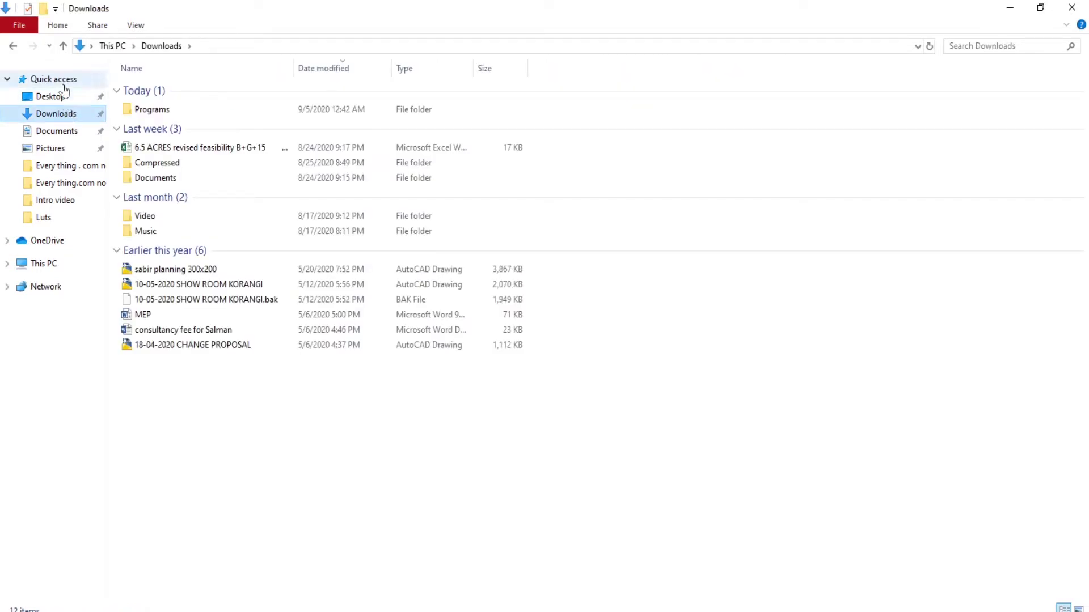
double_click(275, 110)
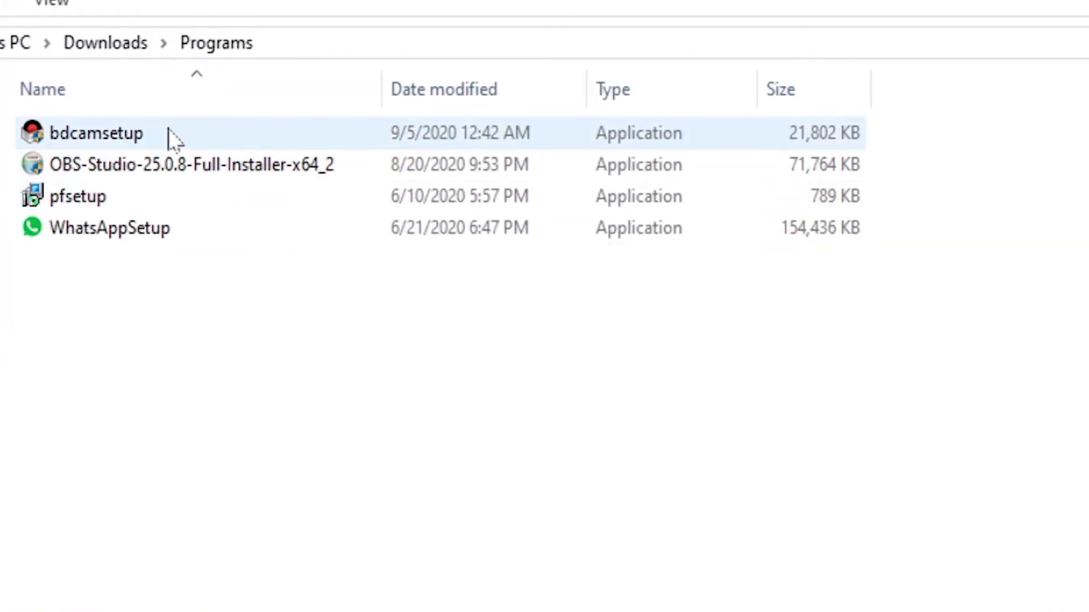
click(80, 141)
key(Delete)
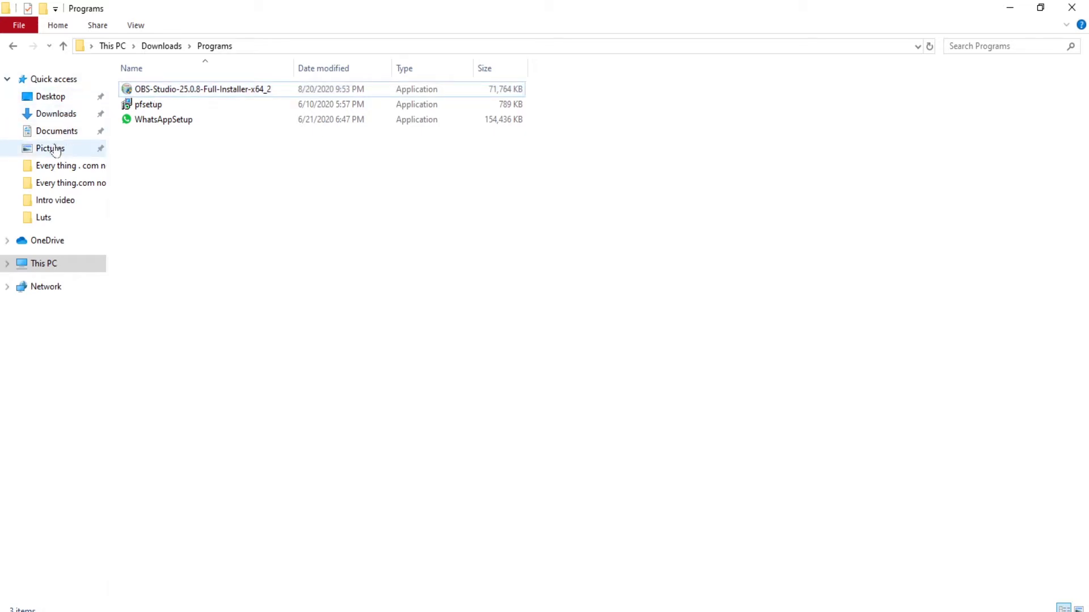
Check the Every thing.com no limits and Downloads folders for Bandicam leftovers, and close the file window
click(62, 185)
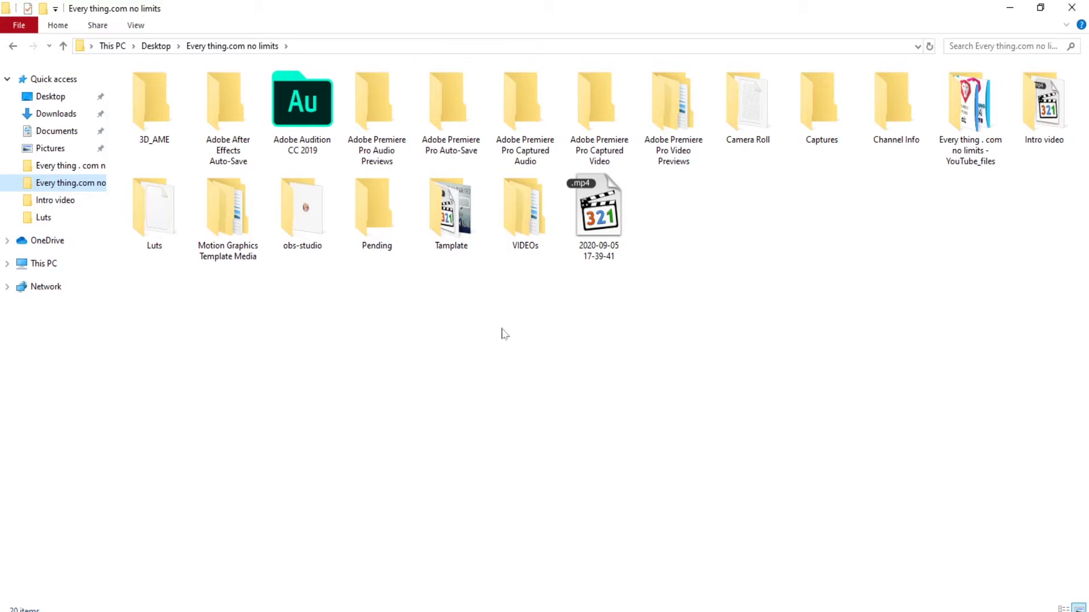
click(53, 118)
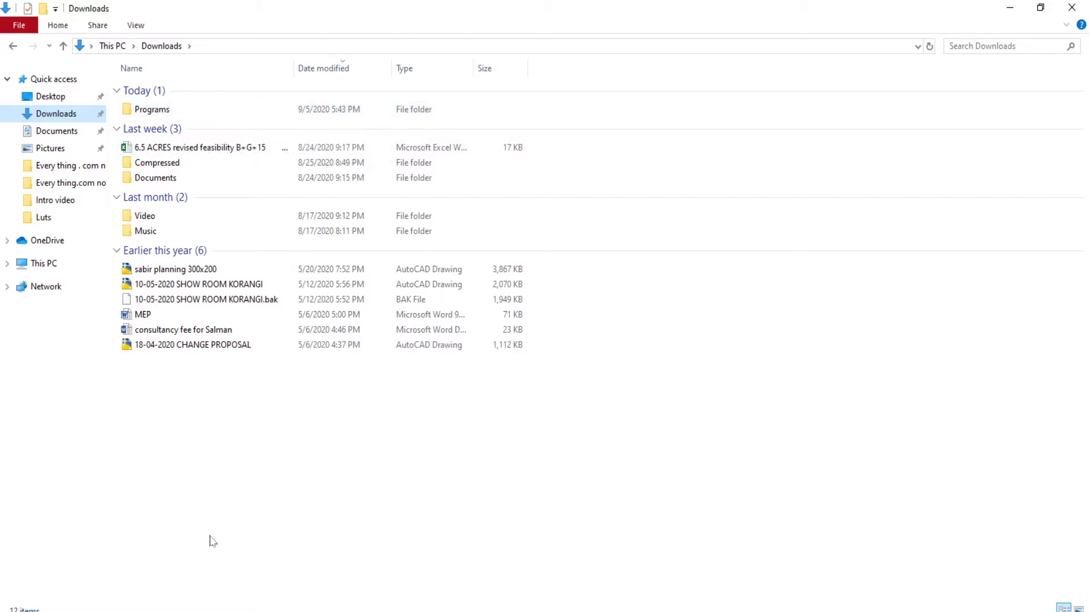
click(1072, 8)
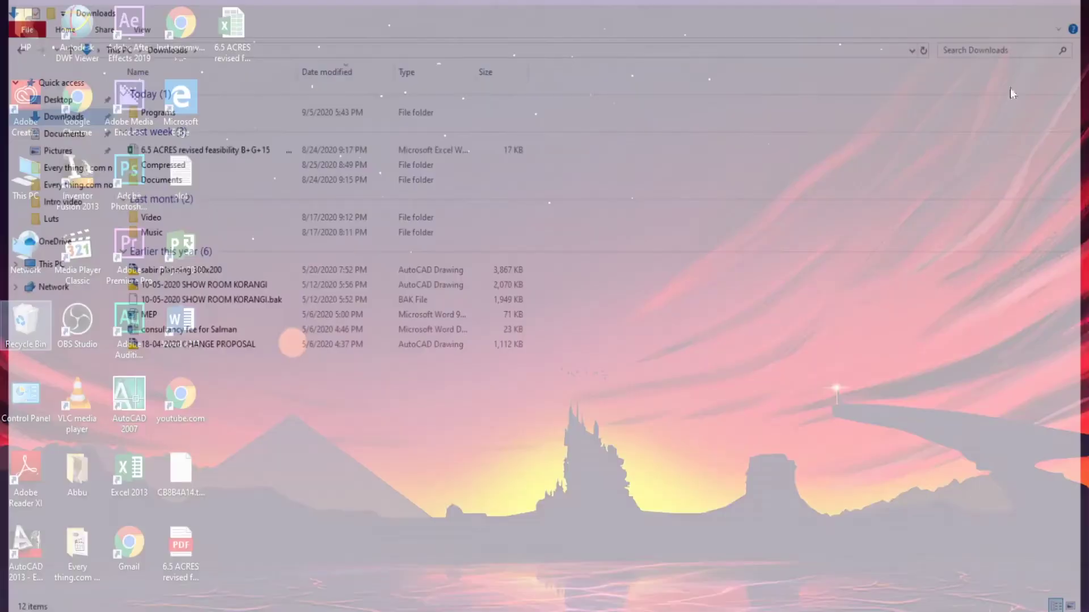
Permanently delete bdcamsetup from the Recycle Bin and close the bin
double_click(25, 323)
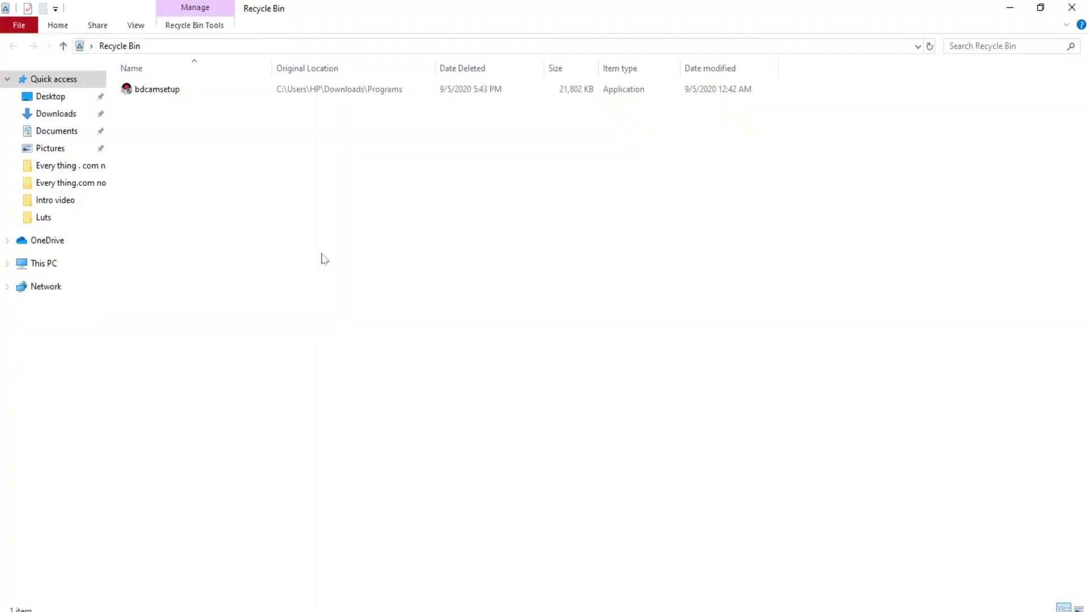
drag(169, 119, 207, 92)
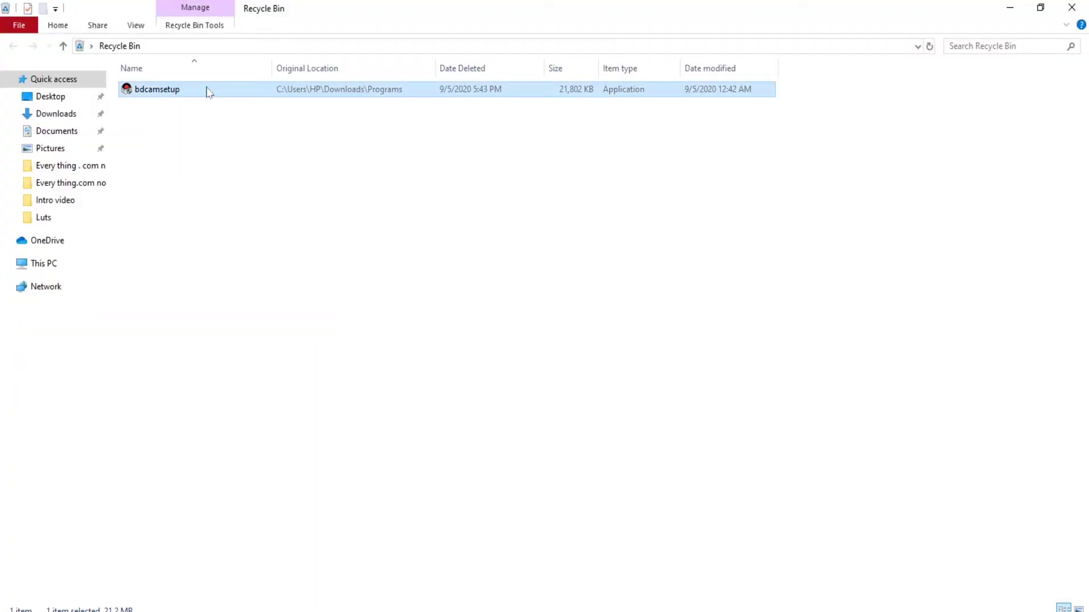
key(Delete)
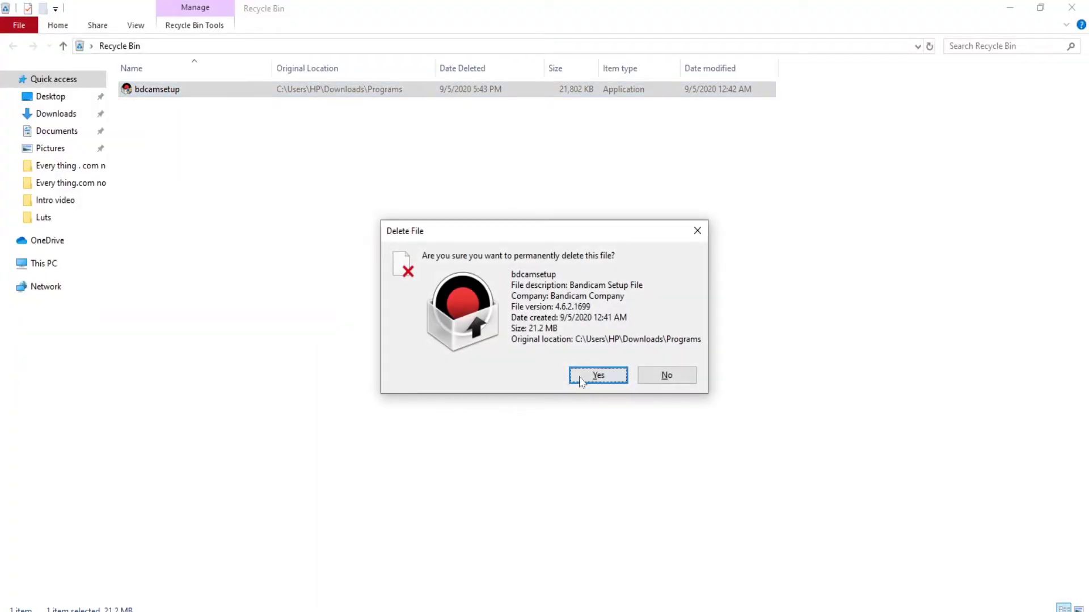
click(598, 375)
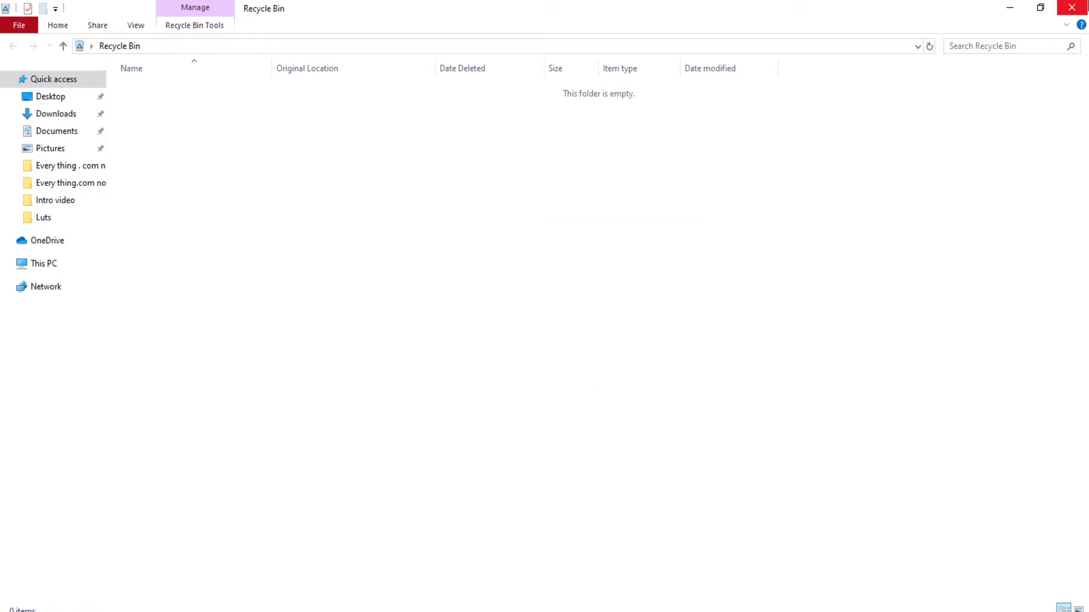
click(1071, 7)
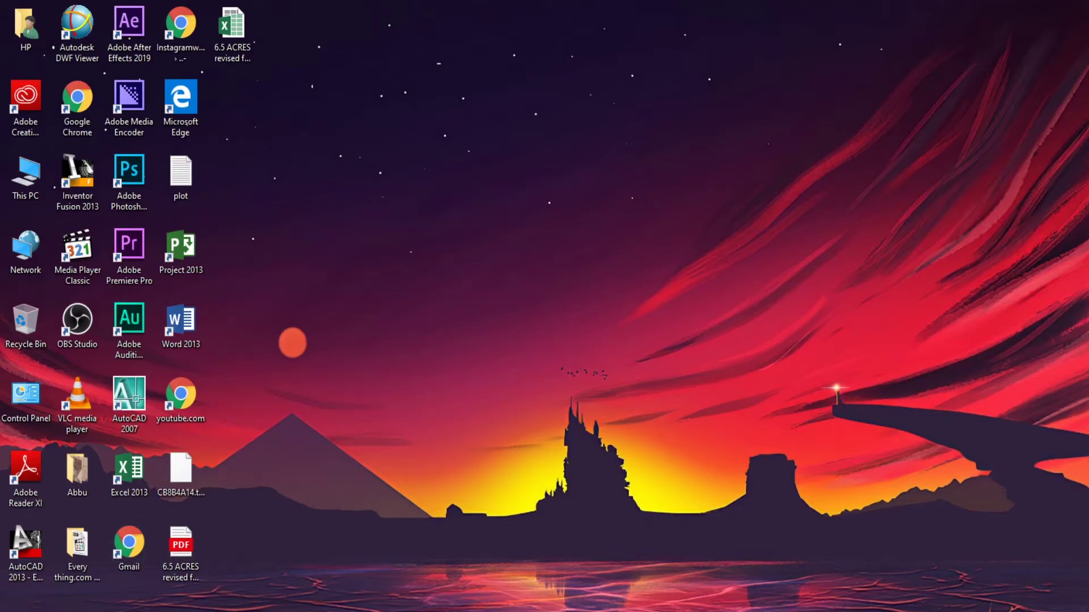
Search Windows for "bandicam" and open the Bandicam folder in Documents to check for leftover files
key(super+s)
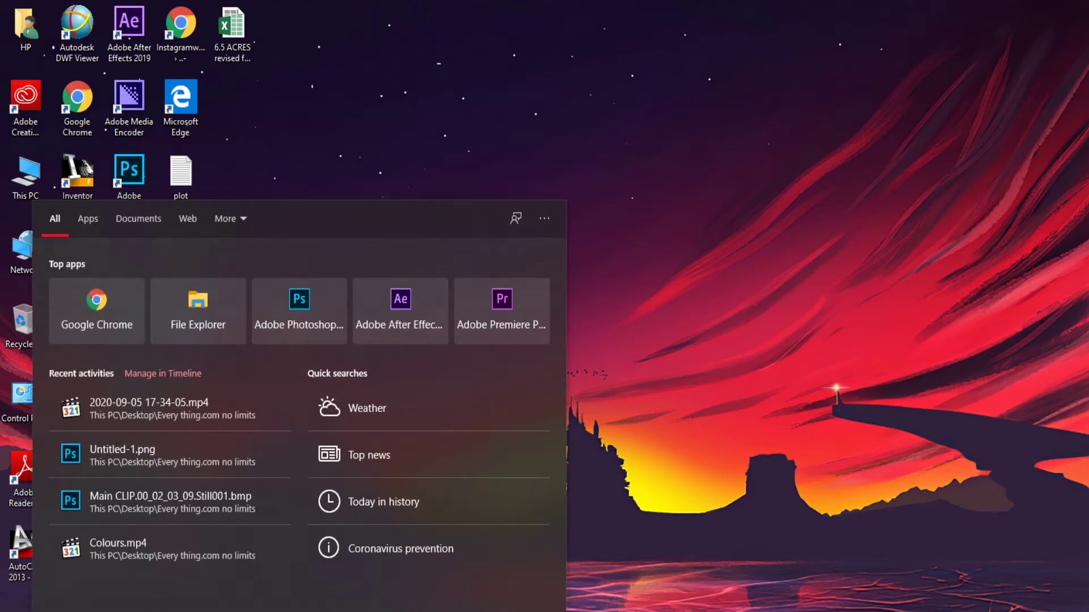
text(B)
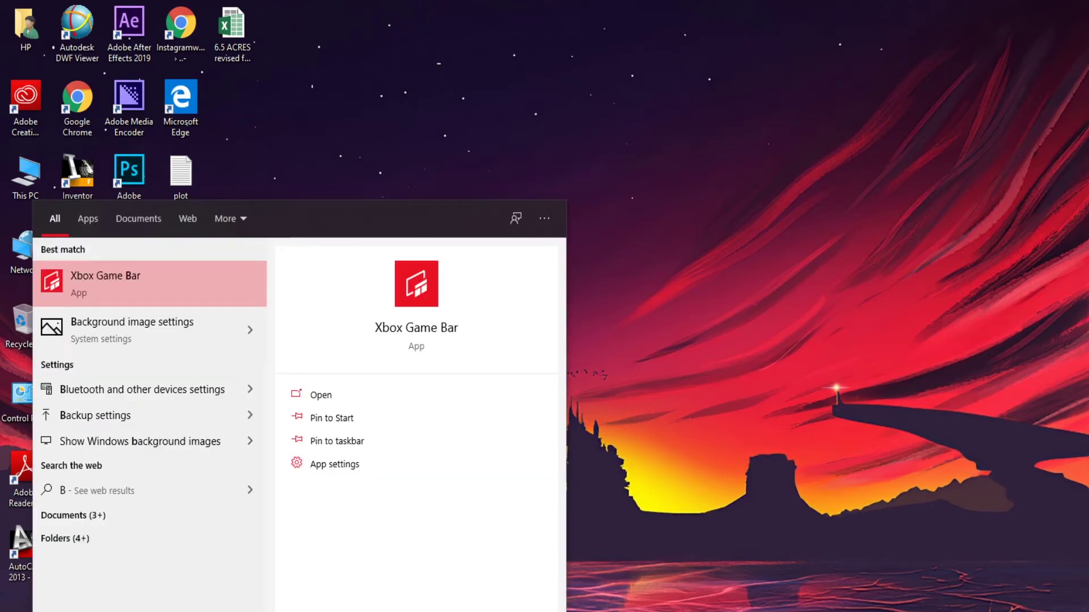
text(an)
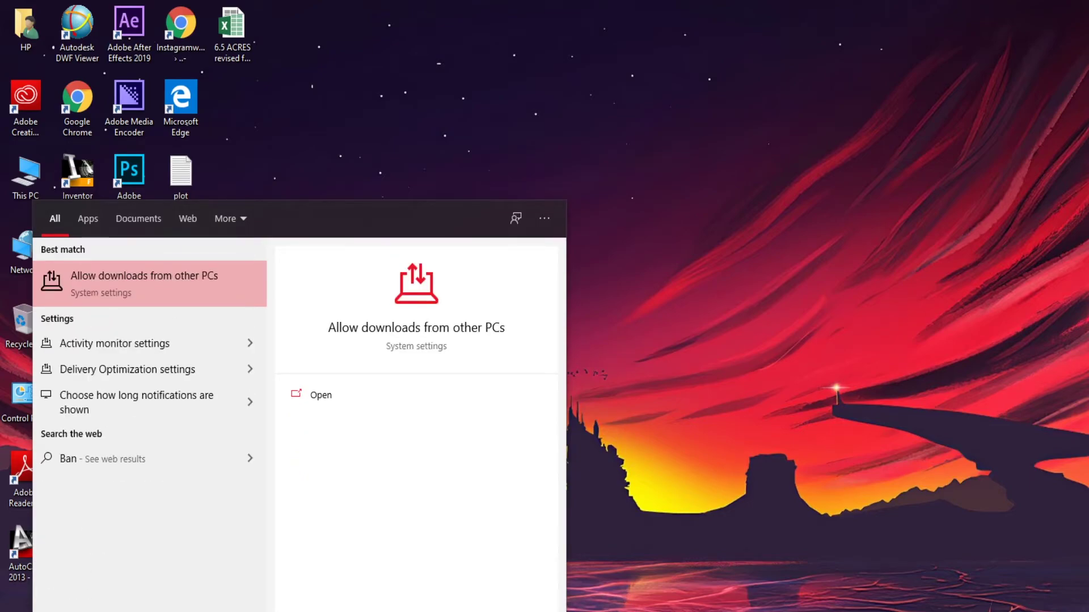
text(dicam)
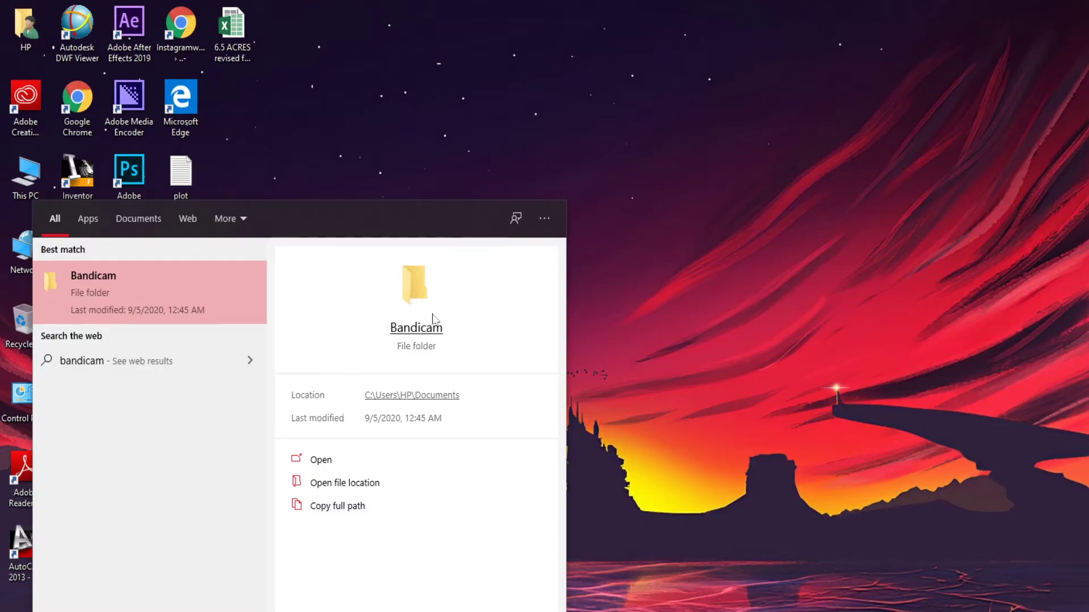
click(329, 487)
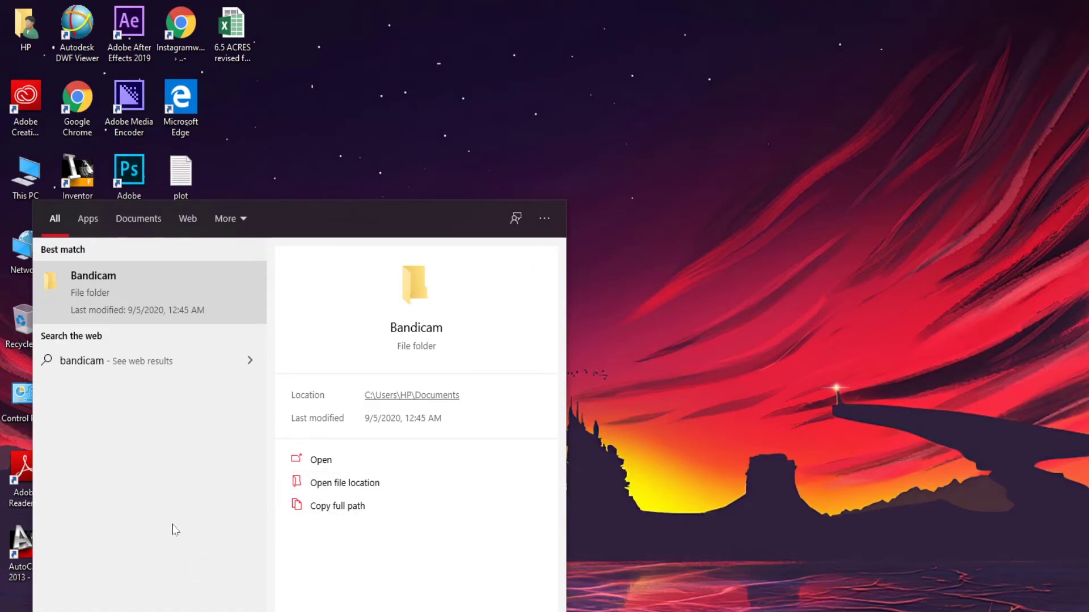
right_click(174, 302)
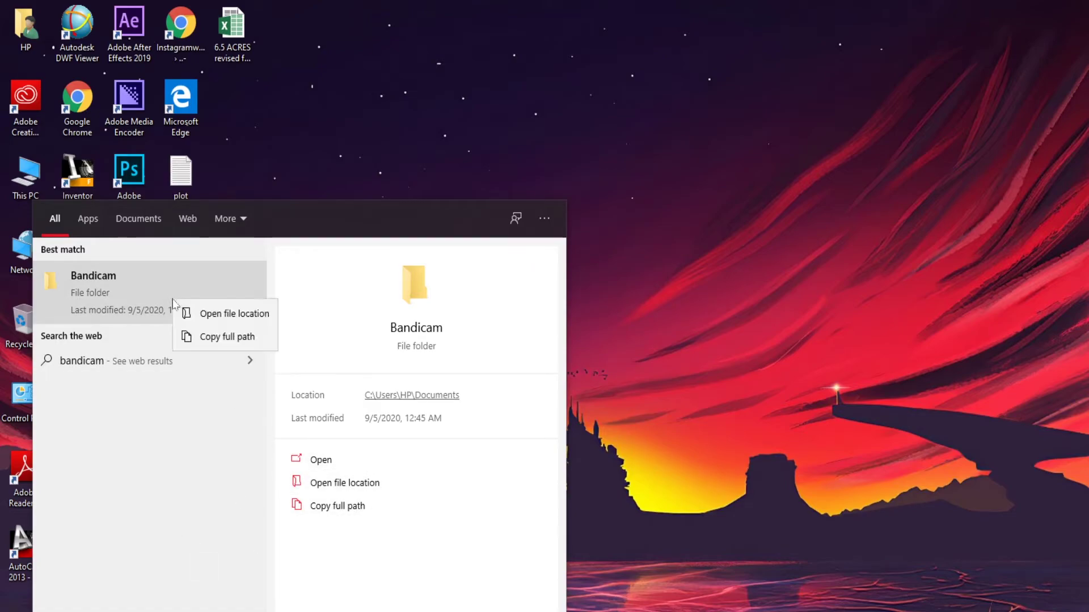
click(148, 273)
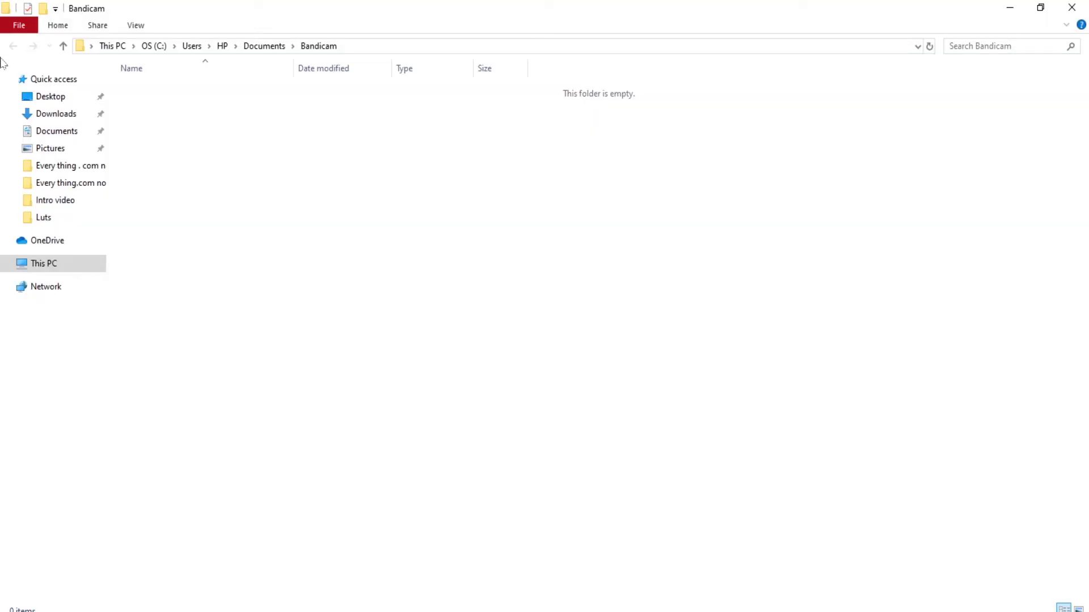
View the folders and drives in This PC, and close the file window
click(57, 263)
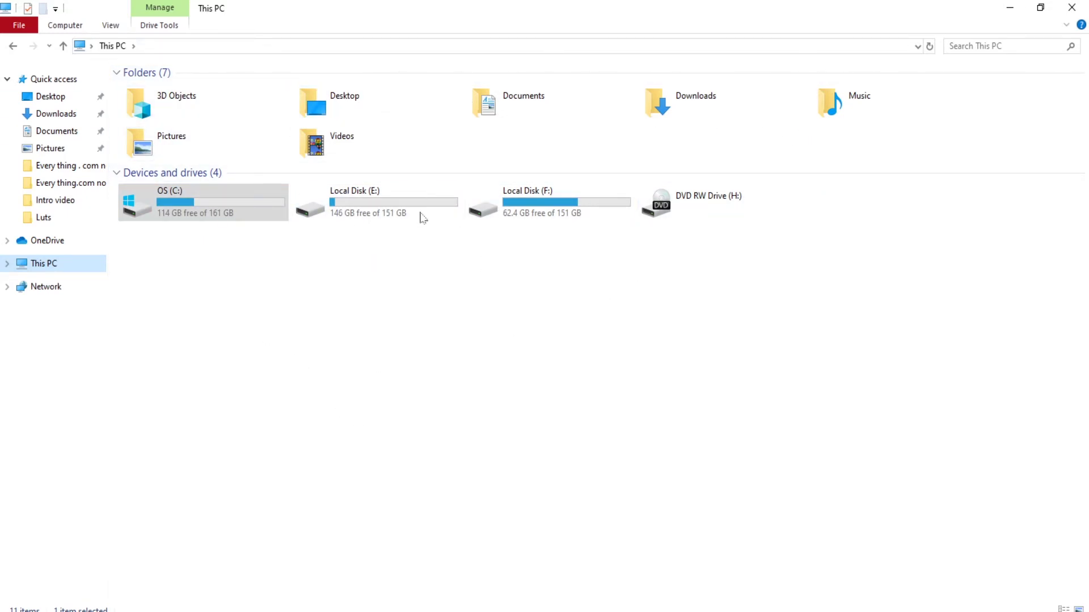
click(366, 397)
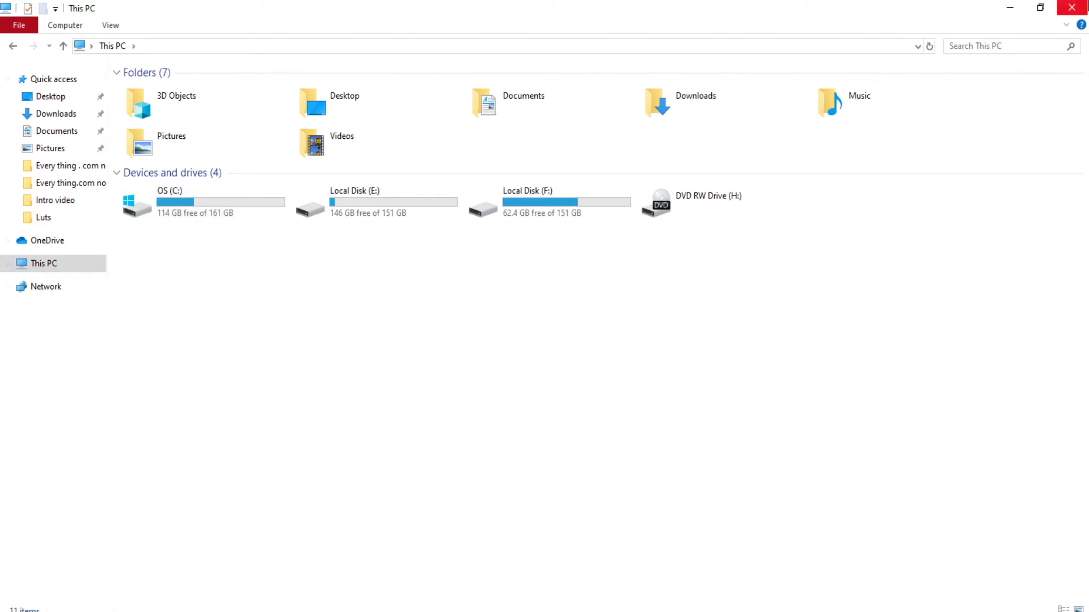
click(1071, 7)
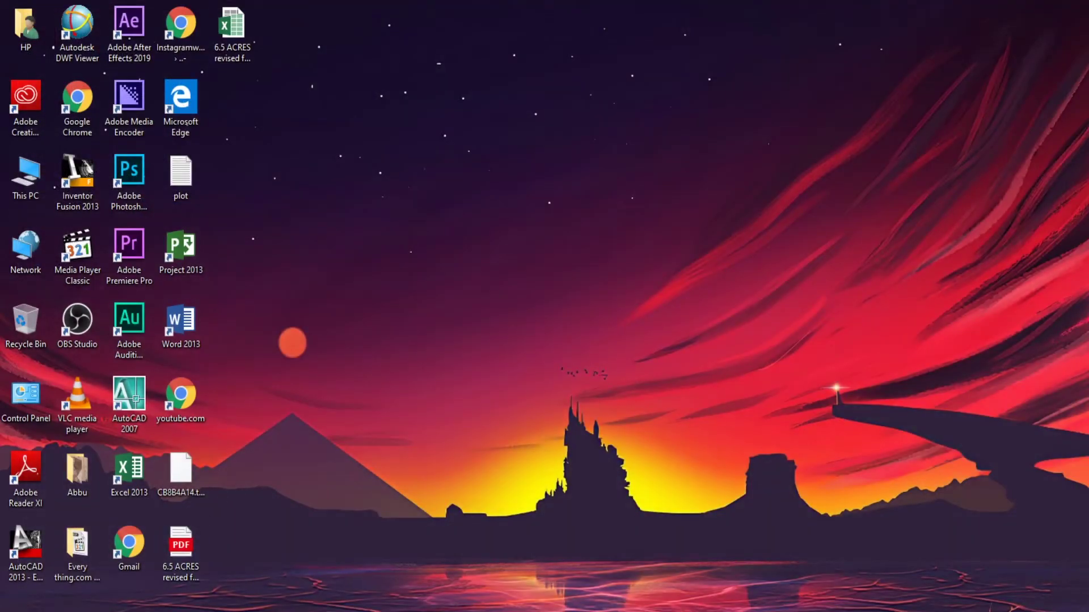